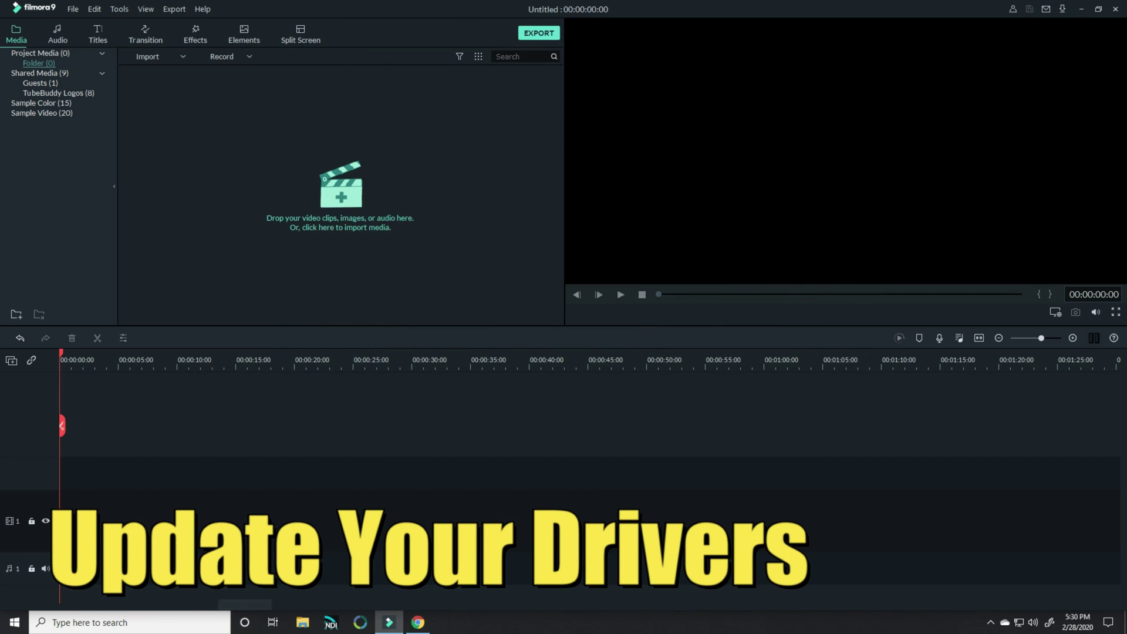
Find 'Device Manager' through the taskbar search and launch it
{"action": "left_click", "coordinate": [150, 622]}
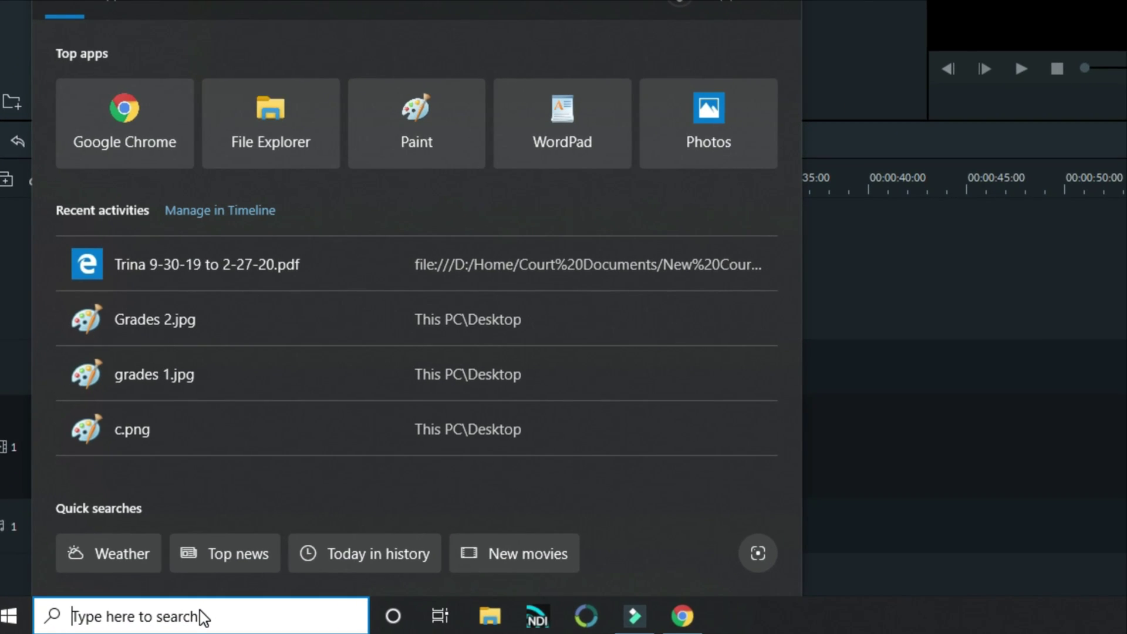
{"action": "type", "text": "Devidc"}
{"action": "key", "text": "Return"}
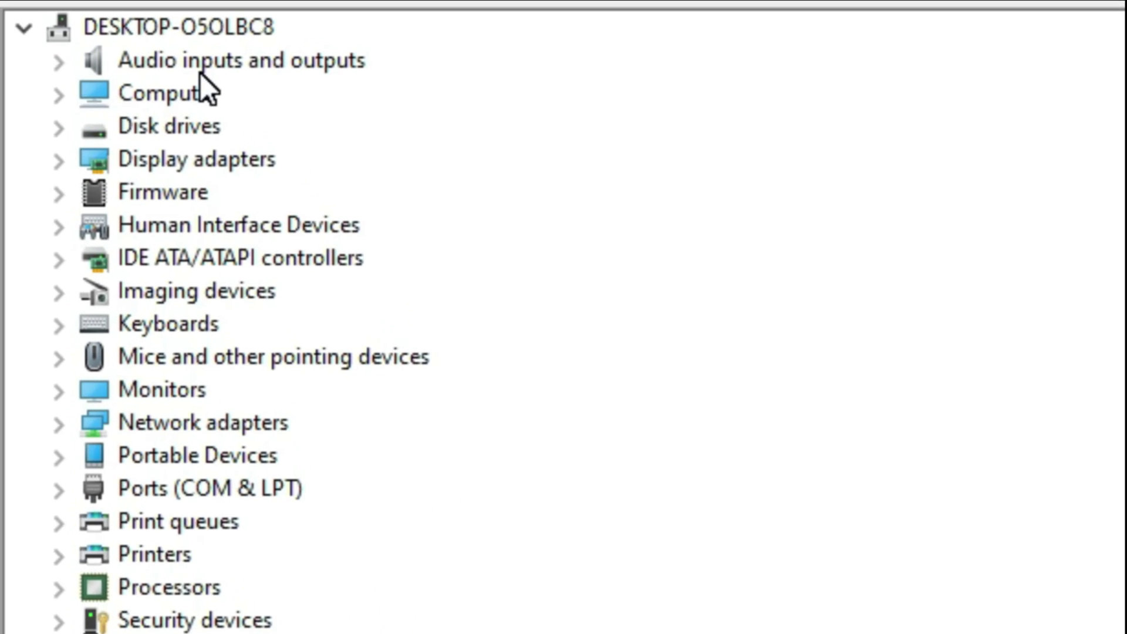
Run an automatic driver search for the Radeon RX 580 Series under Display adapters
{"action": "double_click", "coordinate": [195, 159]}
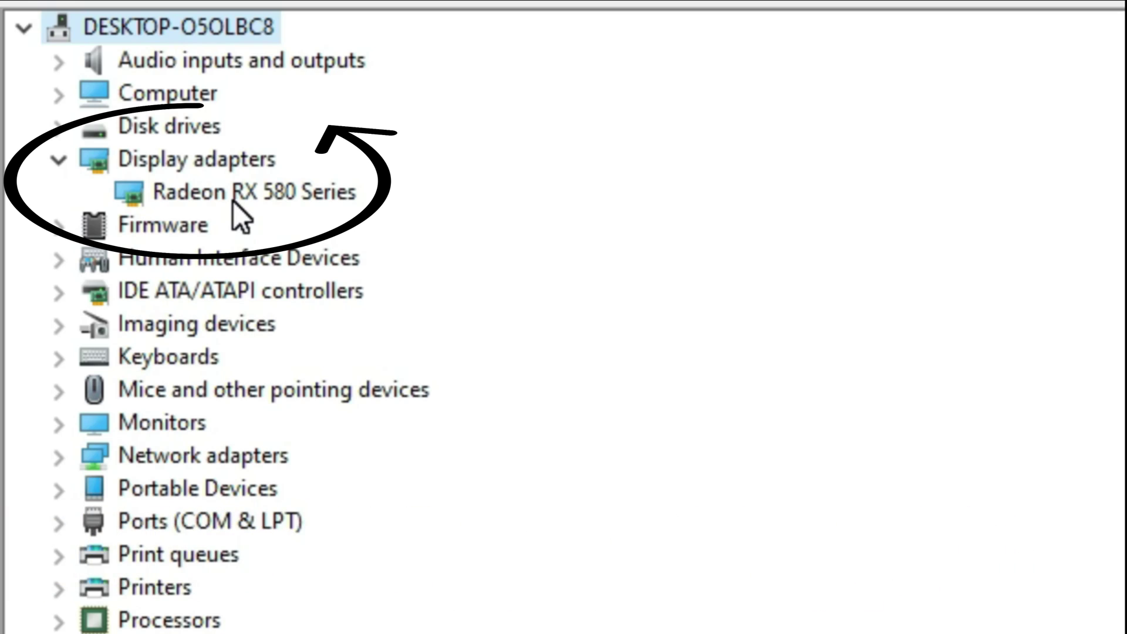
{"action": "right_click", "coordinate": [218, 193]}
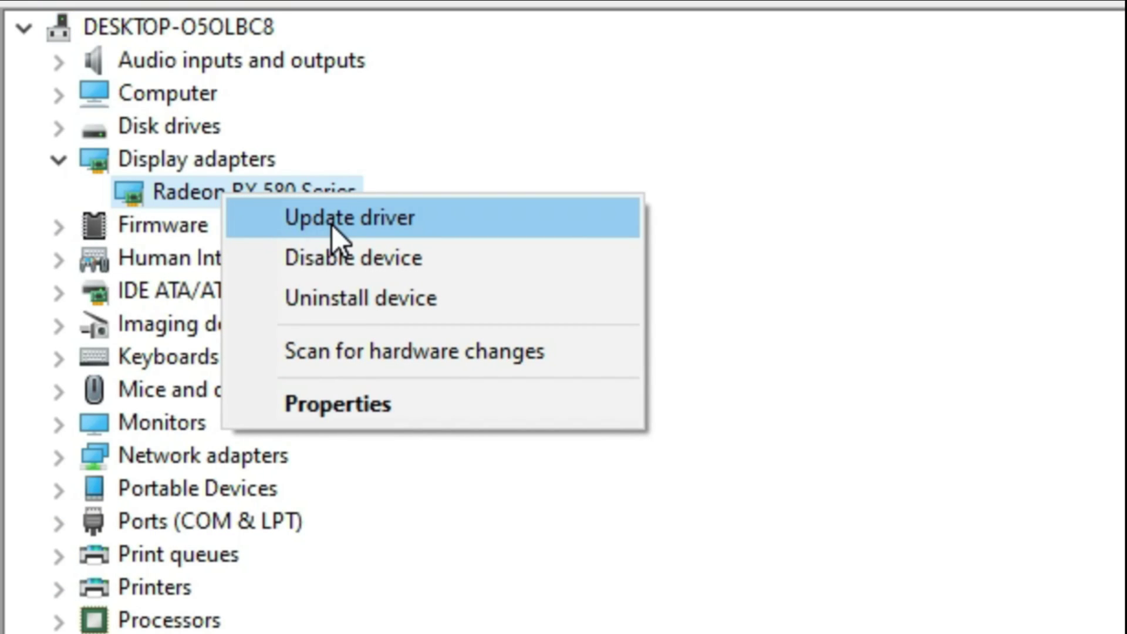
{"action": "left_click", "coordinate": [332, 224]}
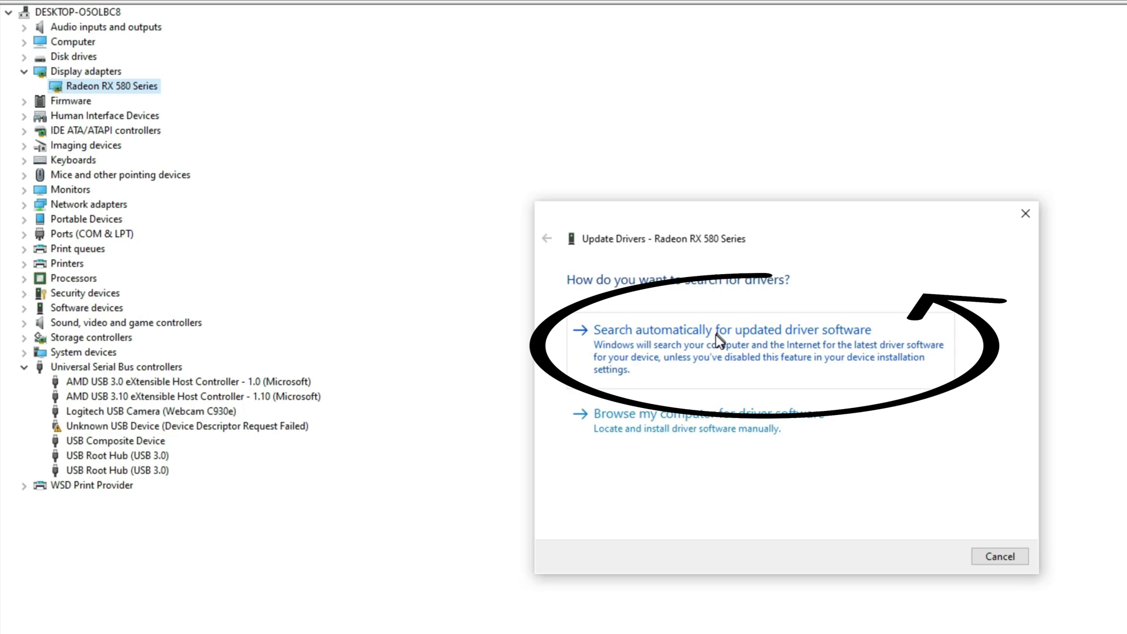
{"action": "left_click", "coordinate": [716, 339]}
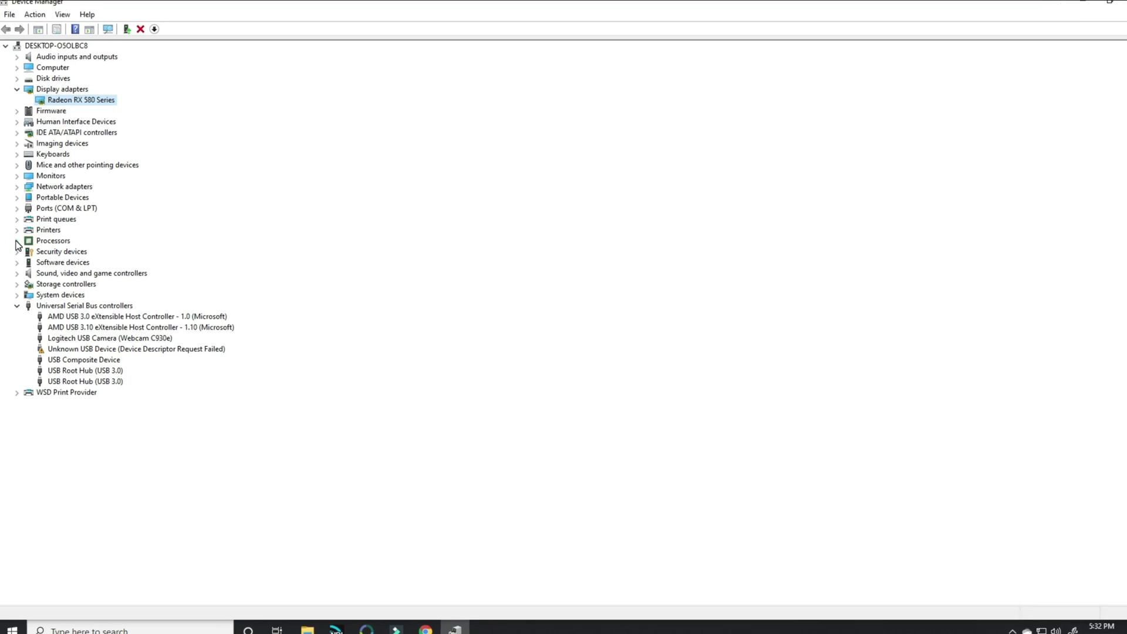
Run an automatic driver search for the first AMD Ryzen 7 1700 processor entry
{"action": "left_click", "coordinate": [18, 240]}
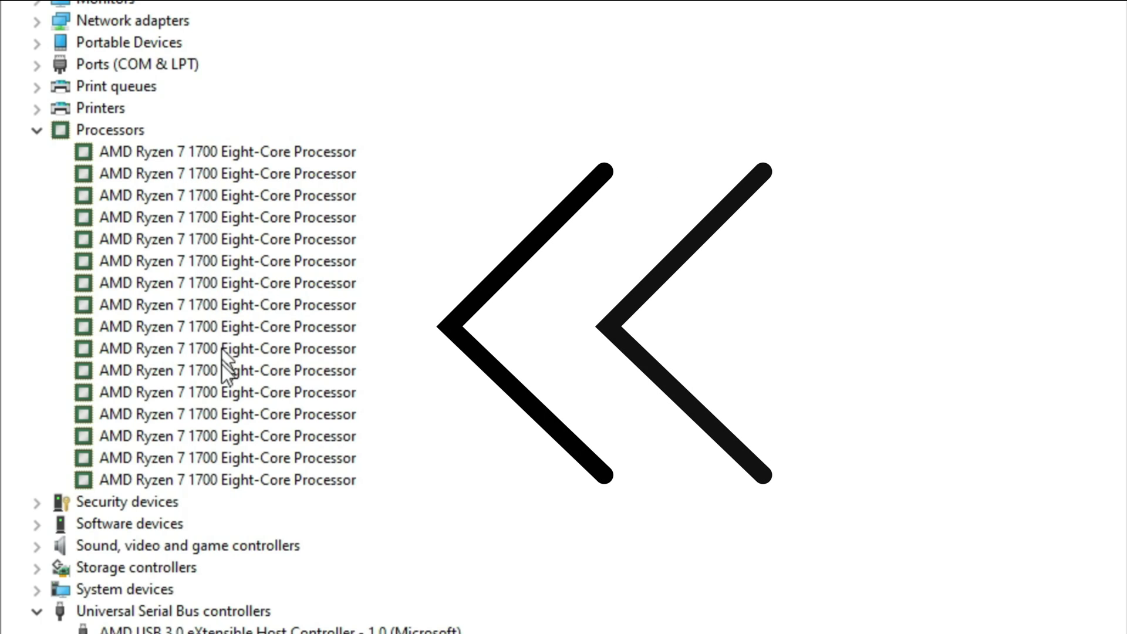
{"action": "right_click", "coordinate": [168, 157]}
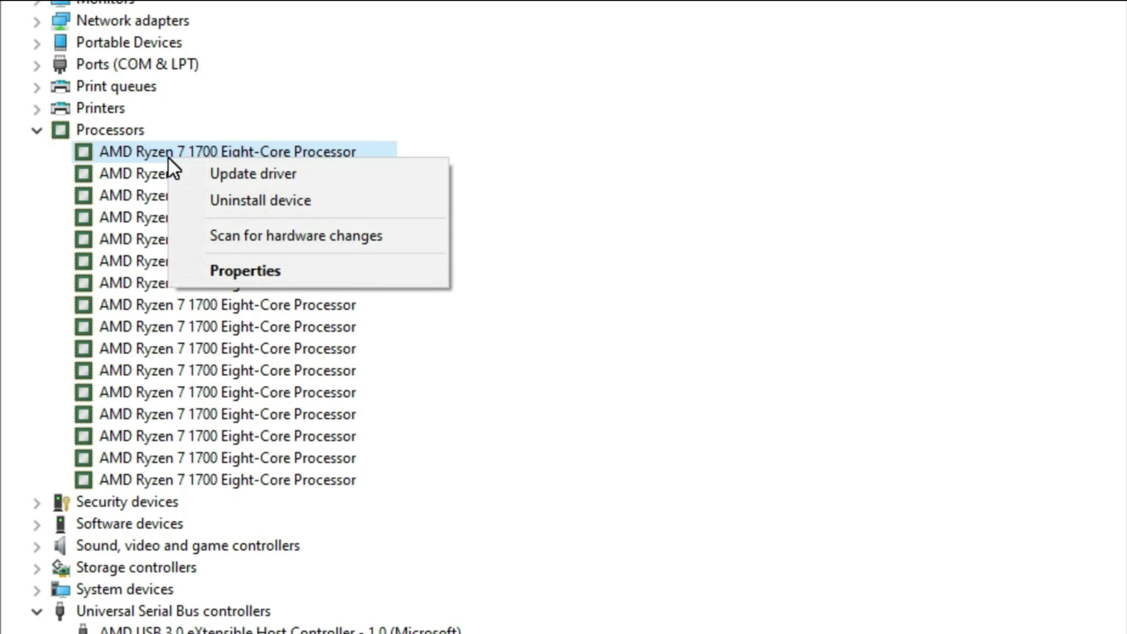
{"action": "left_click", "coordinate": [242, 172]}
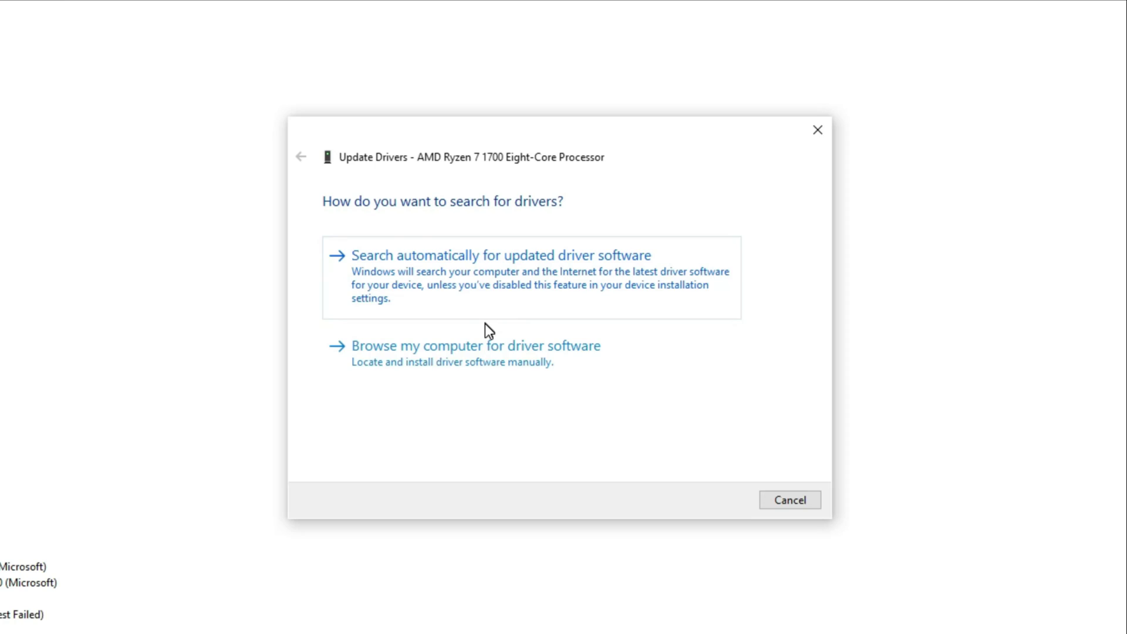
{"action": "left_click", "coordinate": [483, 299]}
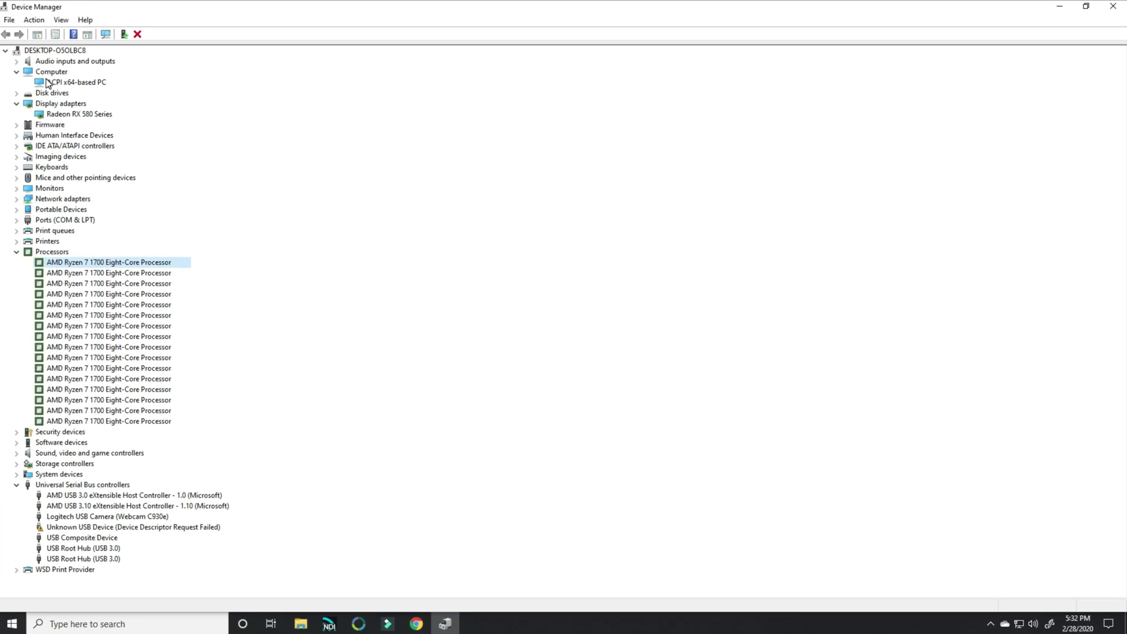
Skip the Computer device, then expand Firmware and bring up its device actions
{"action": "right_click", "coordinate": [46, 78]}
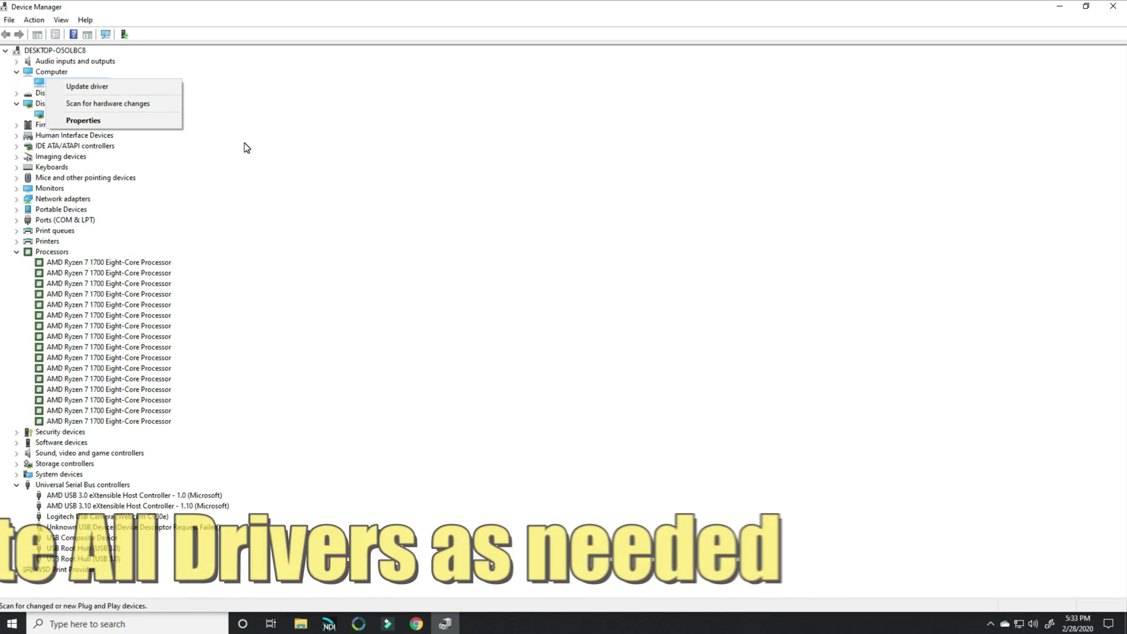
{"action": "key", "text": "Escape"}
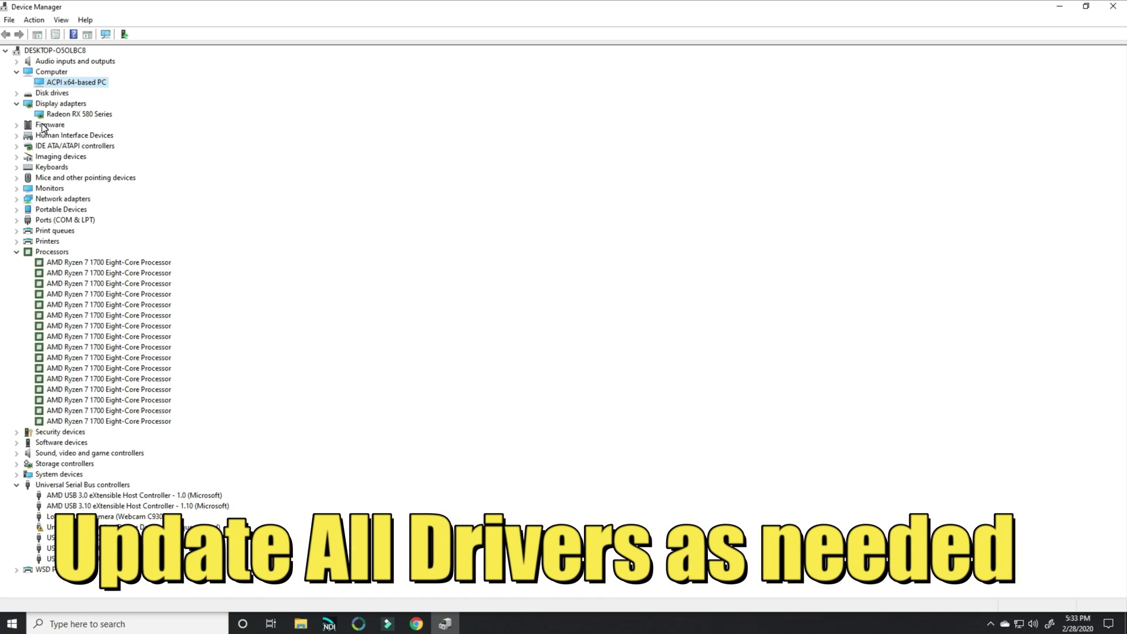
{"action": "double_click", "coordinate": [50, 124]}
{"action": "right_click", "coordinate": [66, 135]}
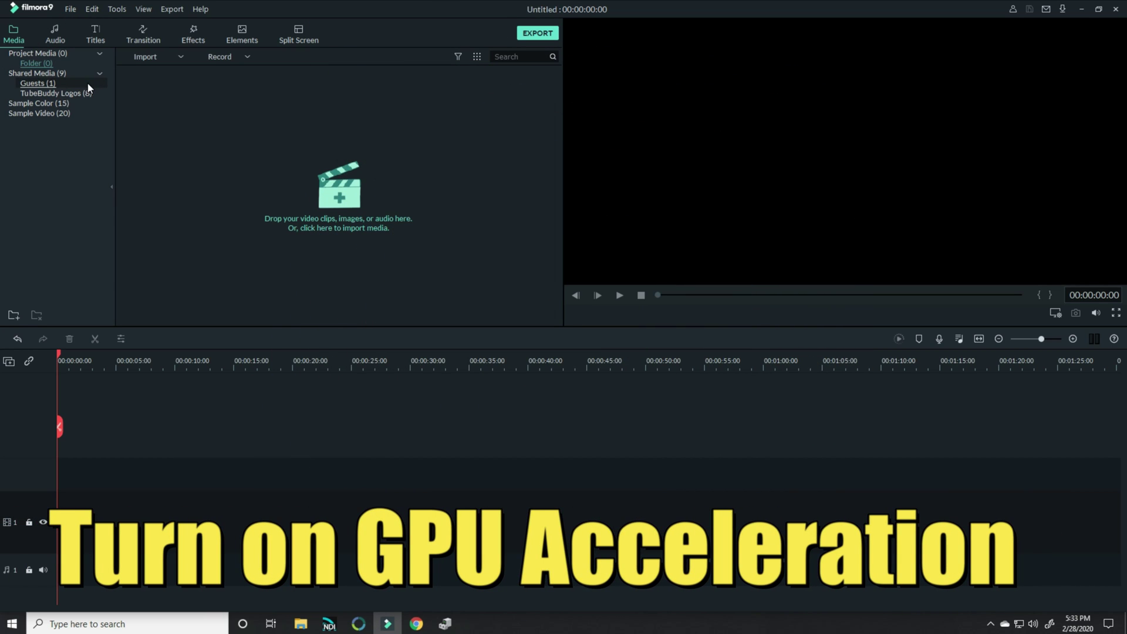
Show Filmora's Performance preferences with the GPU Acceleration settings, via File > Preferences
{"action": "left_click", "coordinate": [71, 9]}
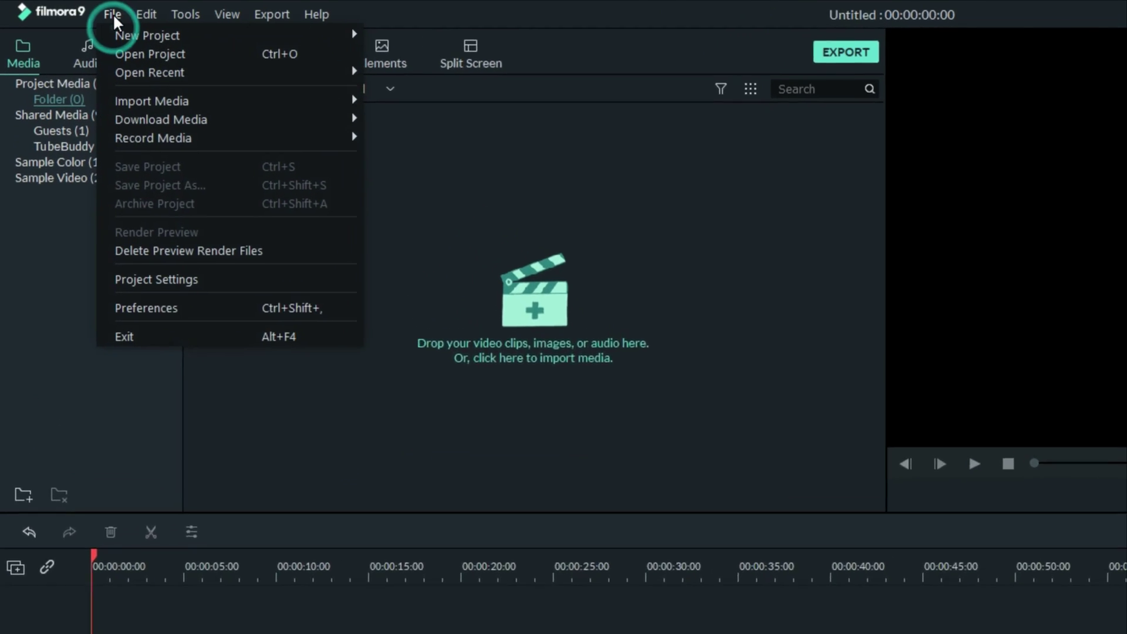
{"action": "left_click", "coordinate": [166, 329]}
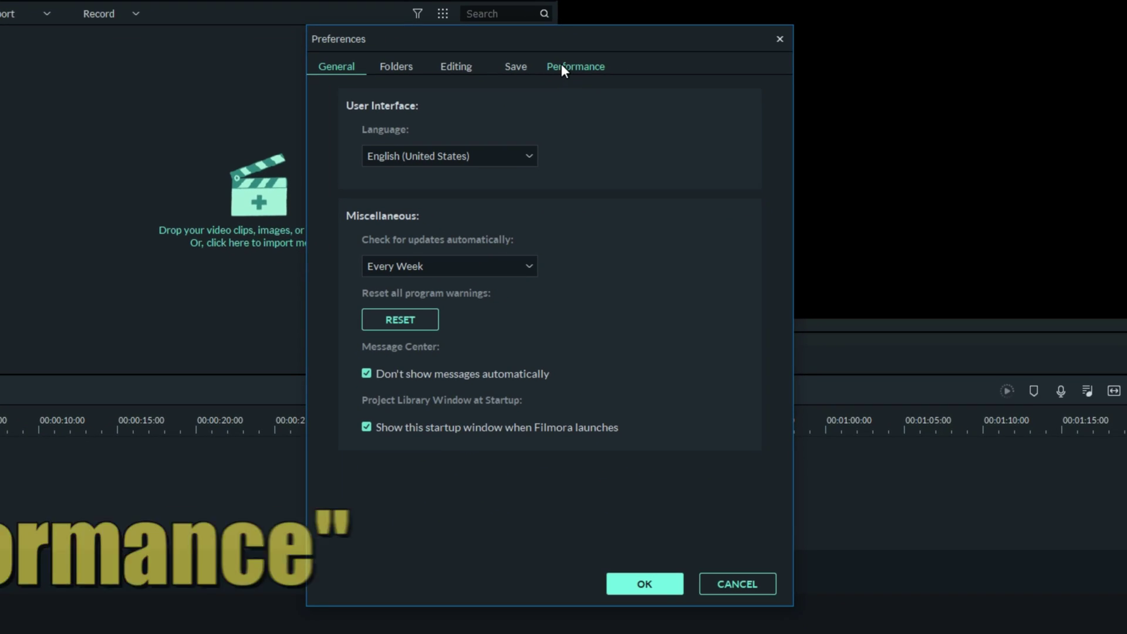
{"action": "left_click", "coordinate": [562, 65]}
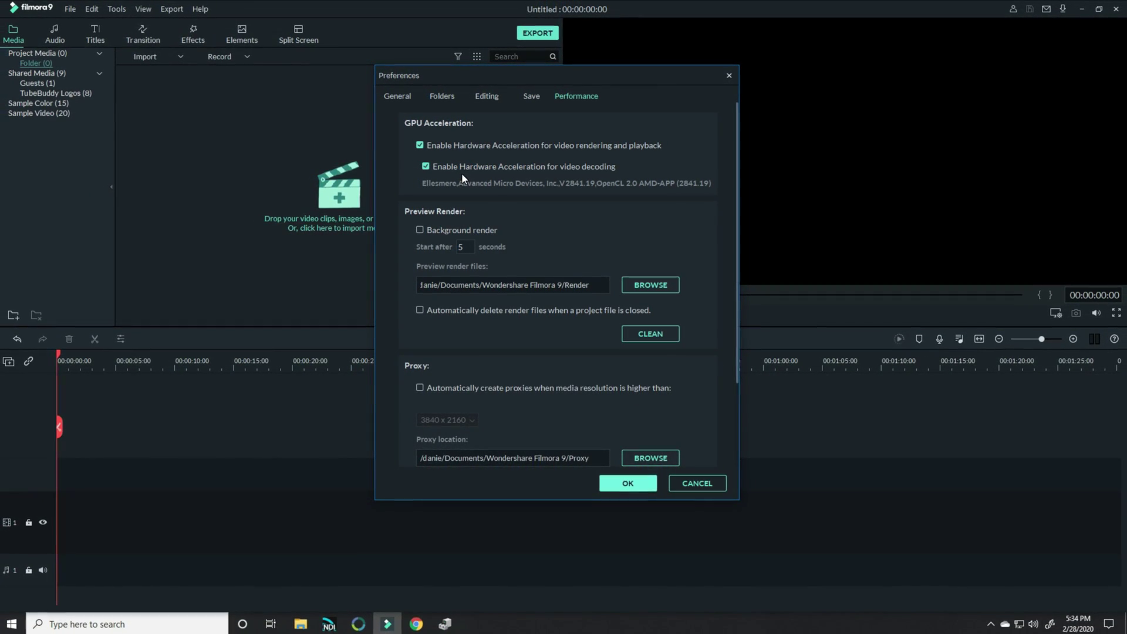
Confirm the hardware acceleration preferences with OK
{"action": "left_click", "coordinate": [633, 485]}
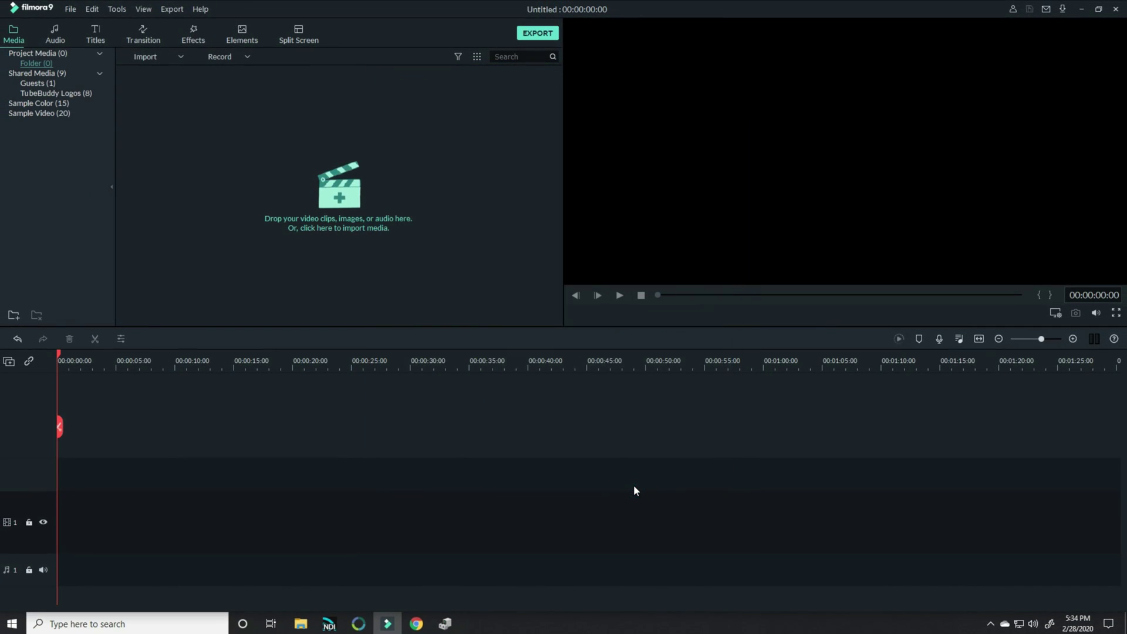